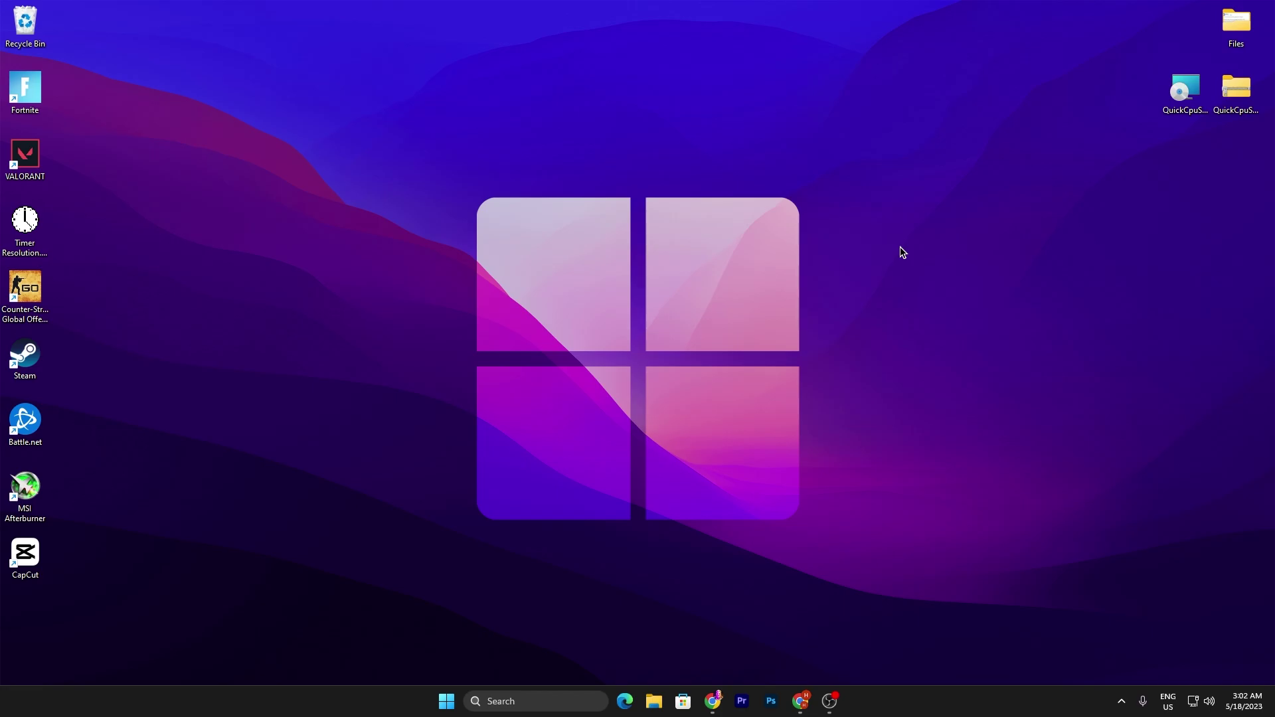
Step: Find the power plan settings, make High performance the active plan from the additional plans, and close the window
{"action": "left_click", "coordinate": [514, 710]}
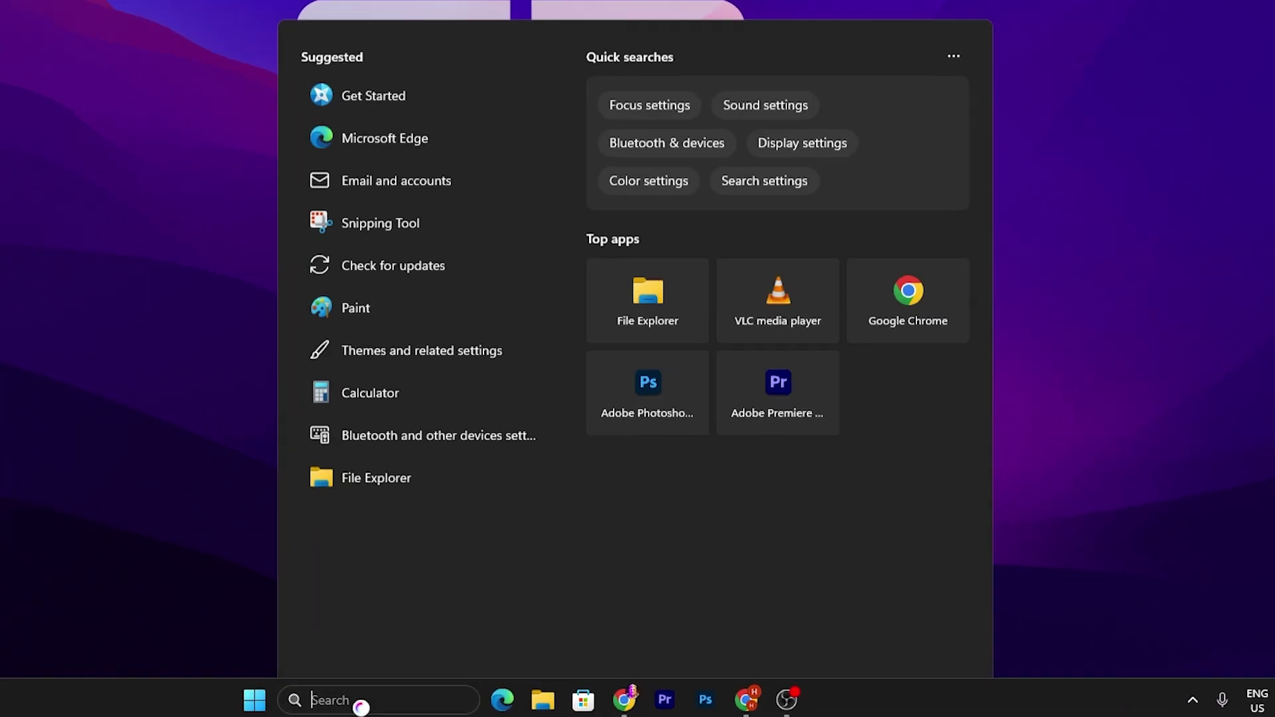
{"action": "type", "text": "power"}
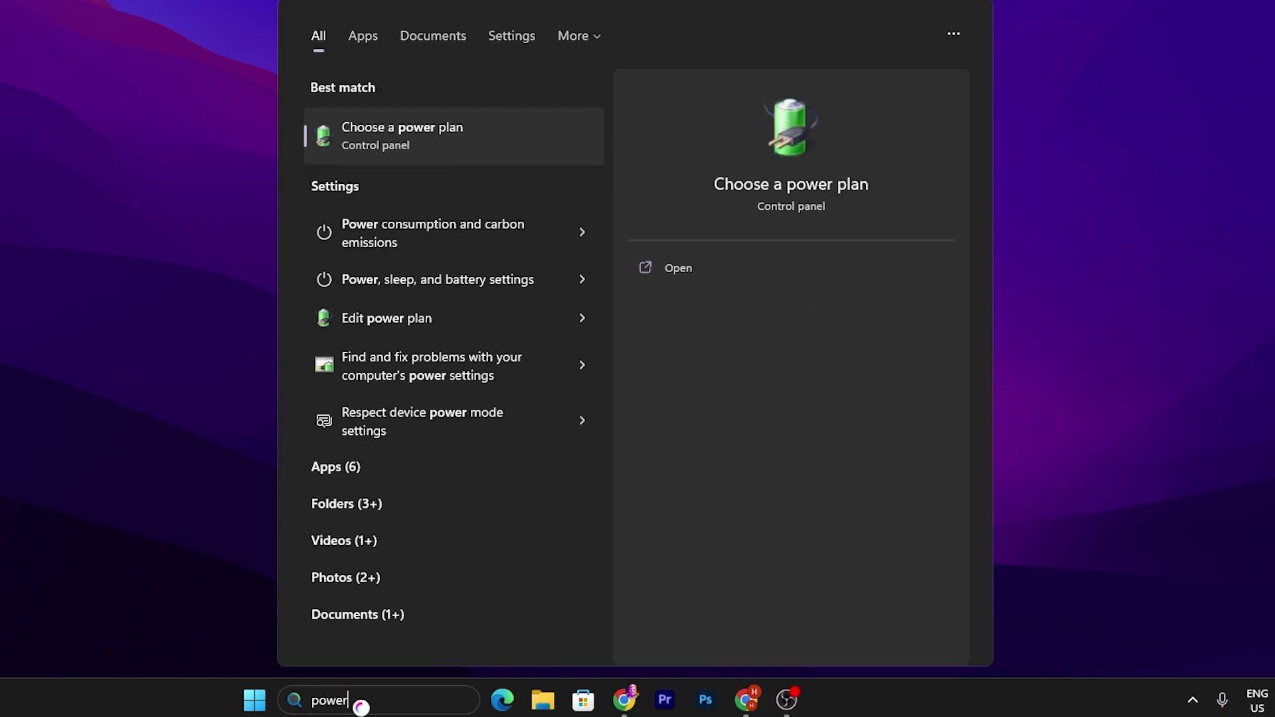
{"action": "left_click", "coordinate": [413, 133]}
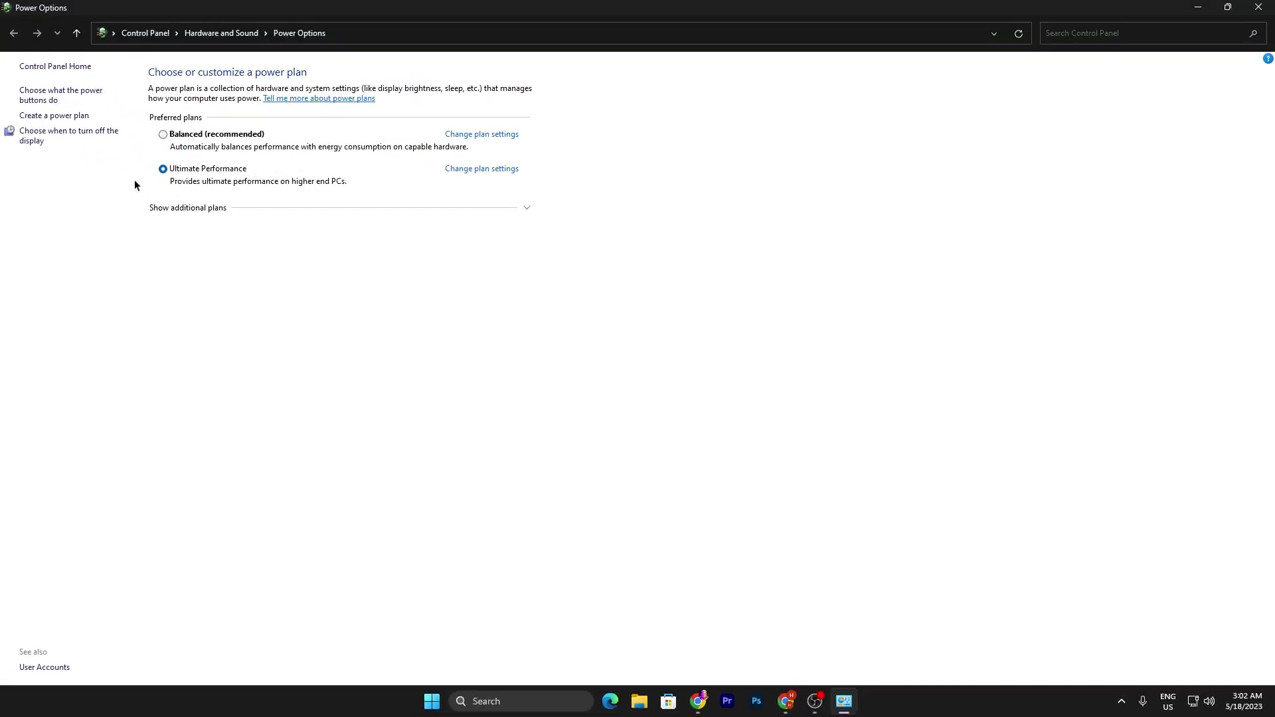
{"action": "left_click", "coordinate": [524, 207]}
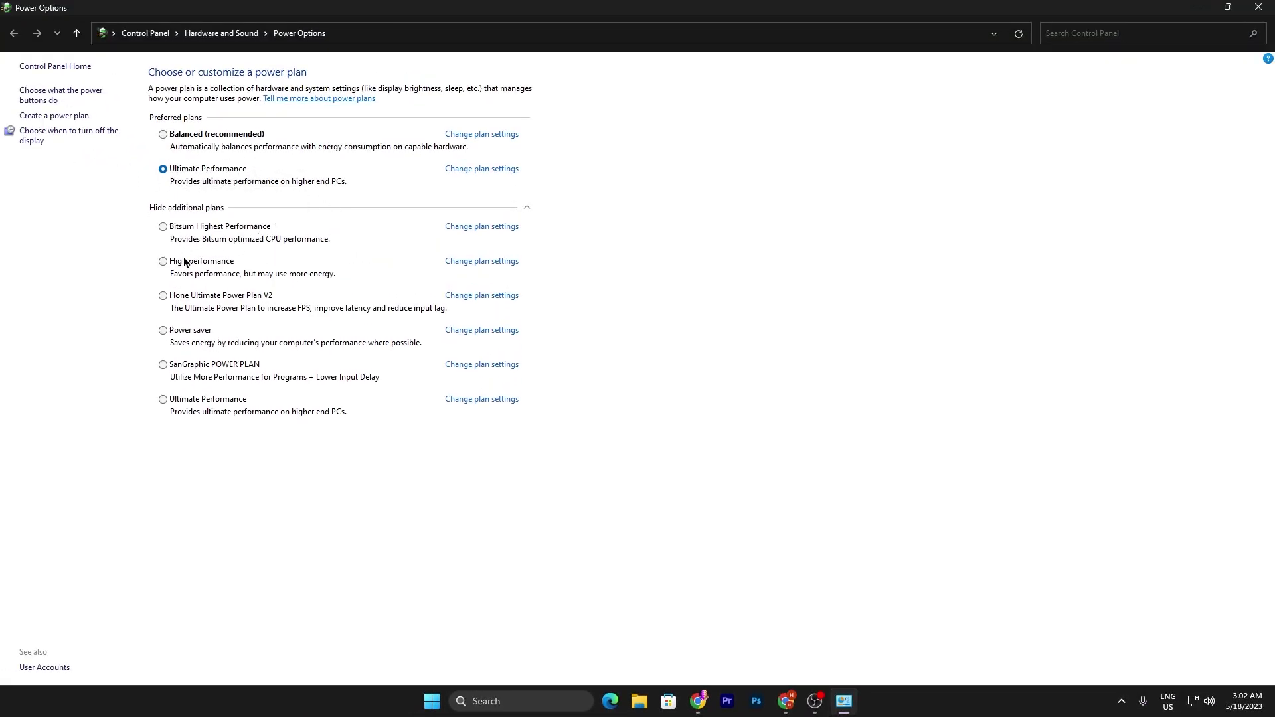
{"action": "left_click", "coordinate": [163, 262]}
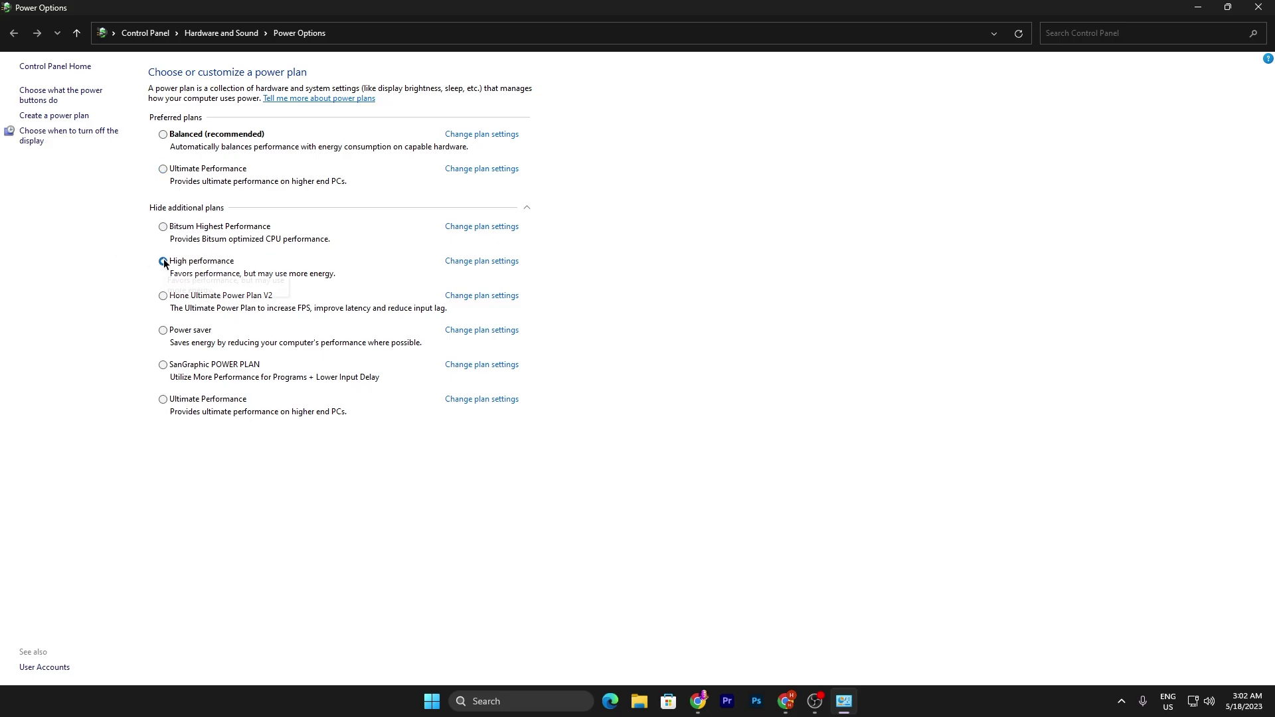
{"action": "left_click", "coordinate": [1258, 7]}
Step: Move both QuickCpuSetup files above the Windows logo and select QuickCpuSetup-4.5.3.0-x64.msi
{"action": "left_click_drag", "start_coordinate": [1141, 160], "coordinate": [1262, 71]}
{"action": "left_click_drag", "start_coordinate": [1235, 90], "coordinate": [630, 158]}
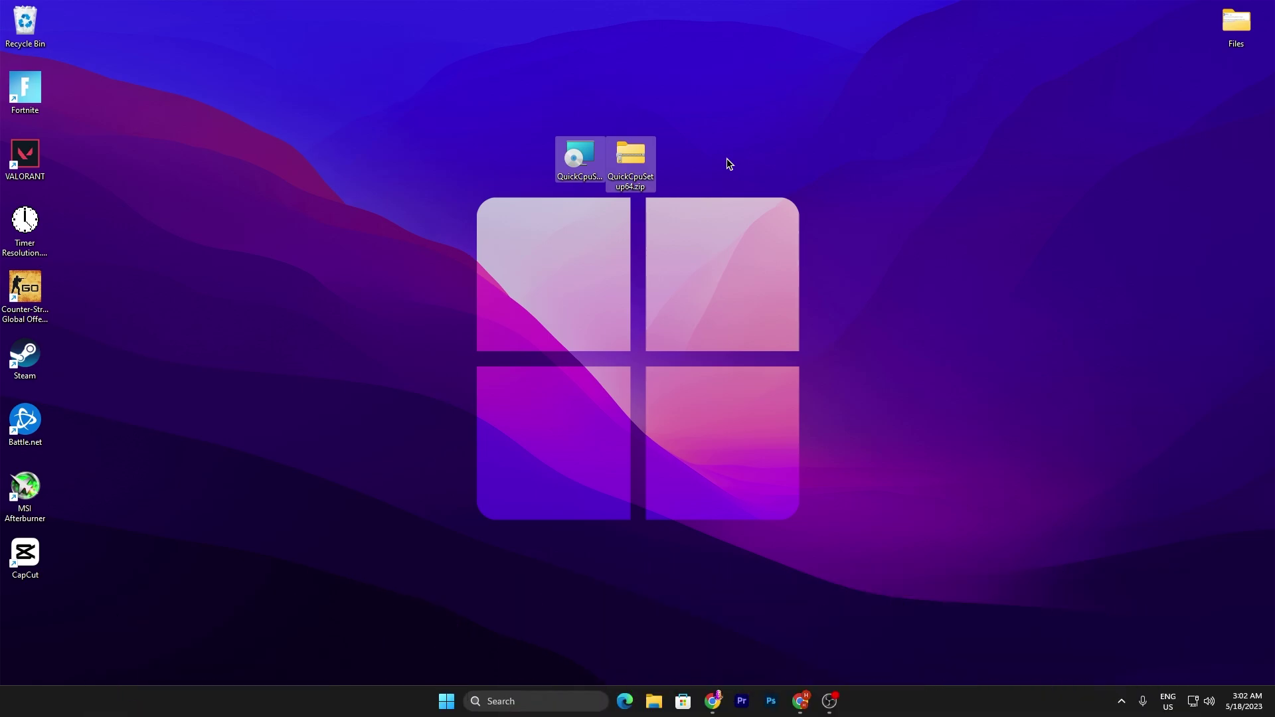
{"action": "left_click", "coordinate": [735, 181]}
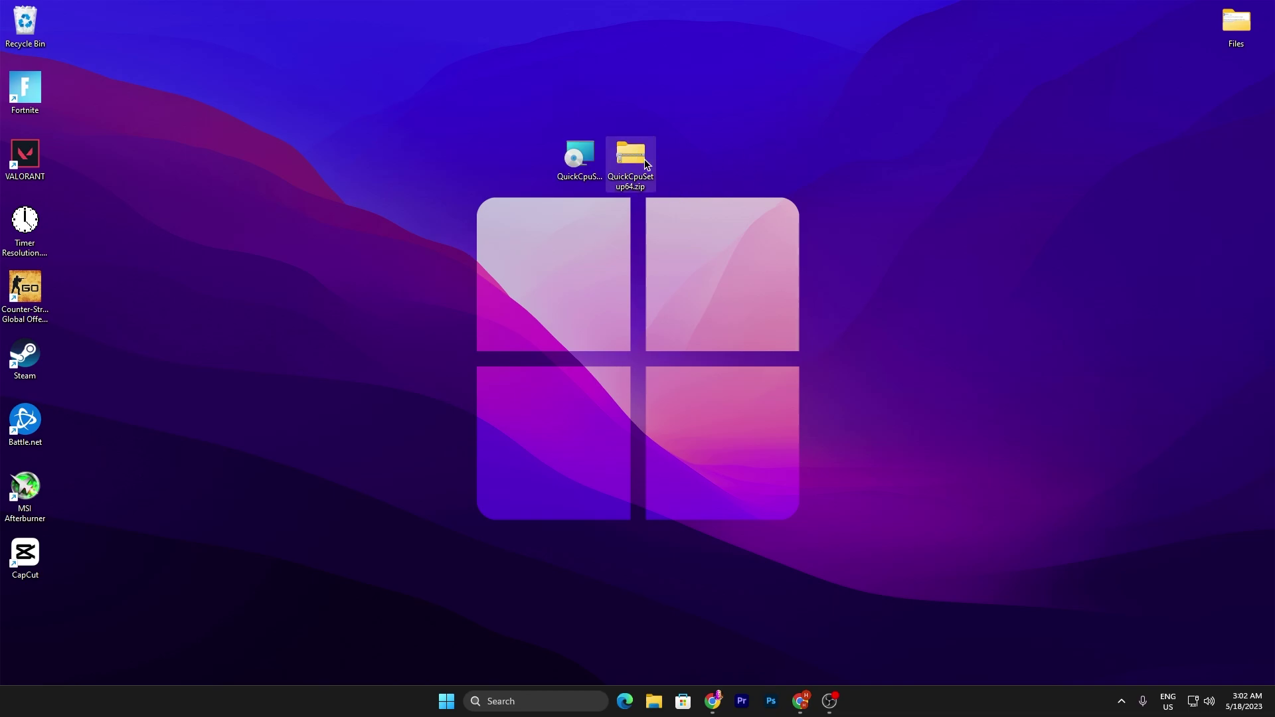
{"action": "left_click", "coordinate": [579, 156]}
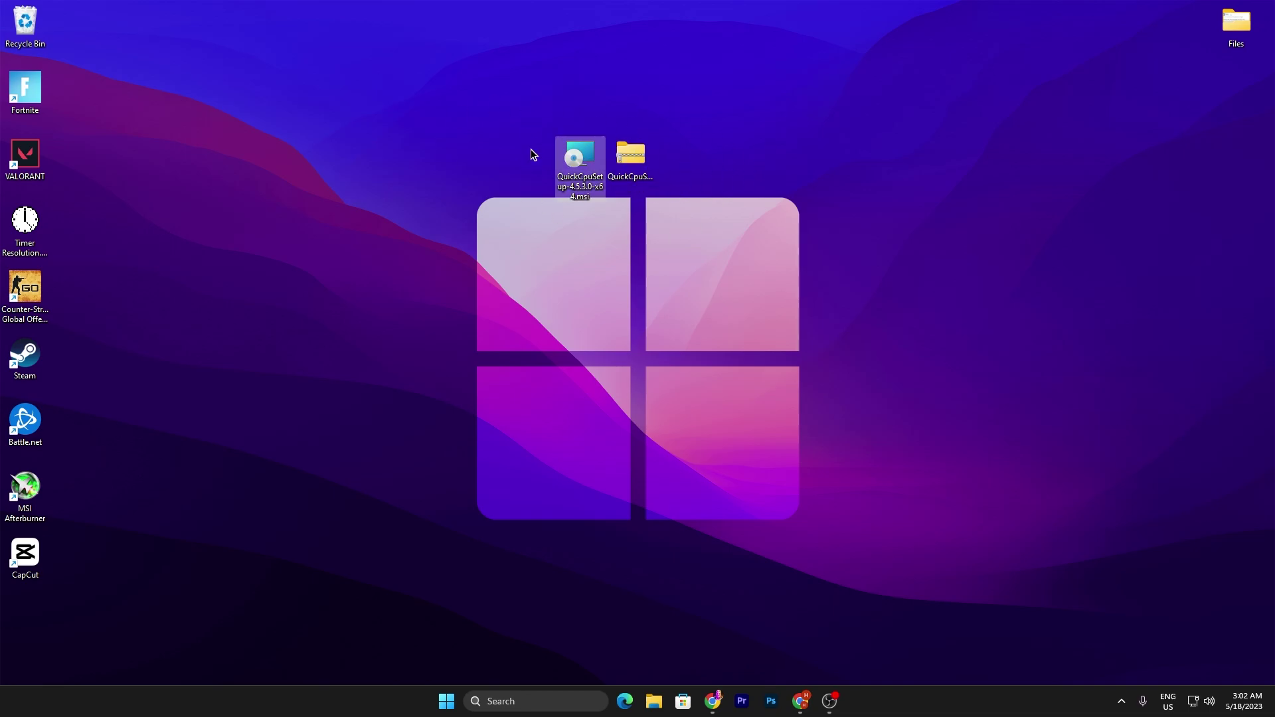
Step: Install Quick CPU x64 to the default C:\Program Files\QuickCPU\ with licence accepted, launching it at finish
{"action": "double_click", "coordinate": [577, 162]}
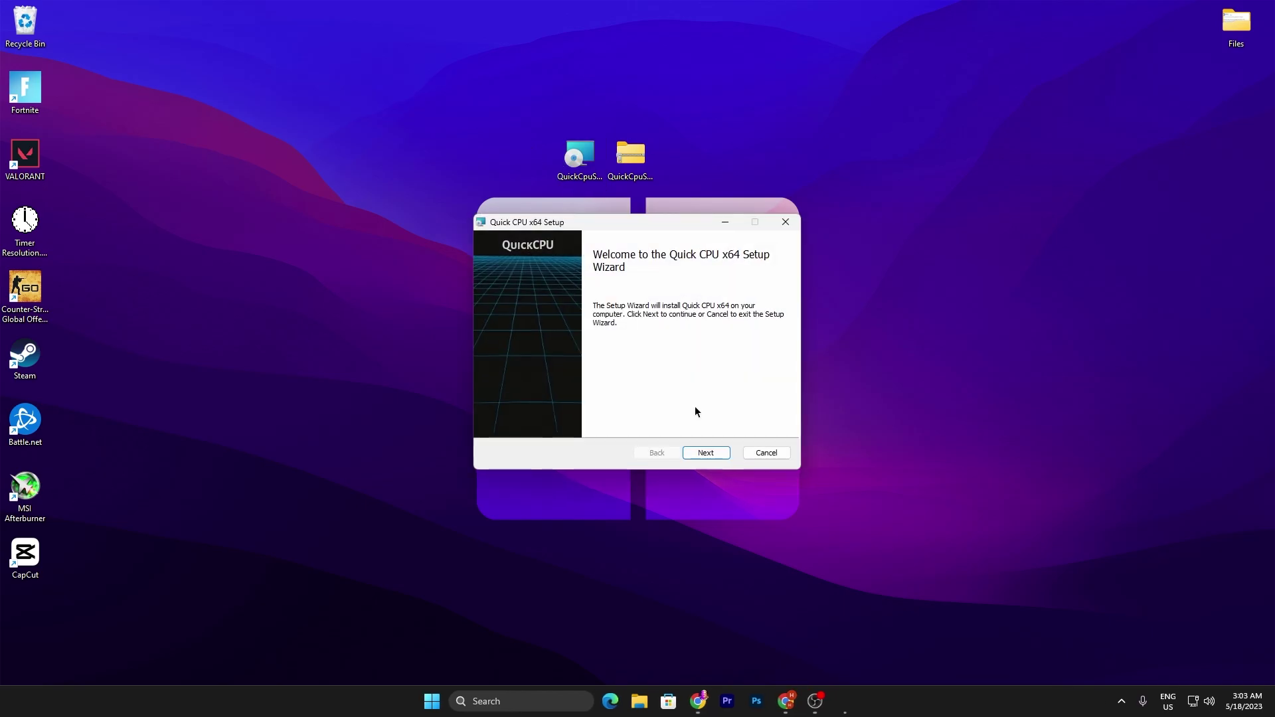
{"action": "left_click", "coordinate": [704, 445]}
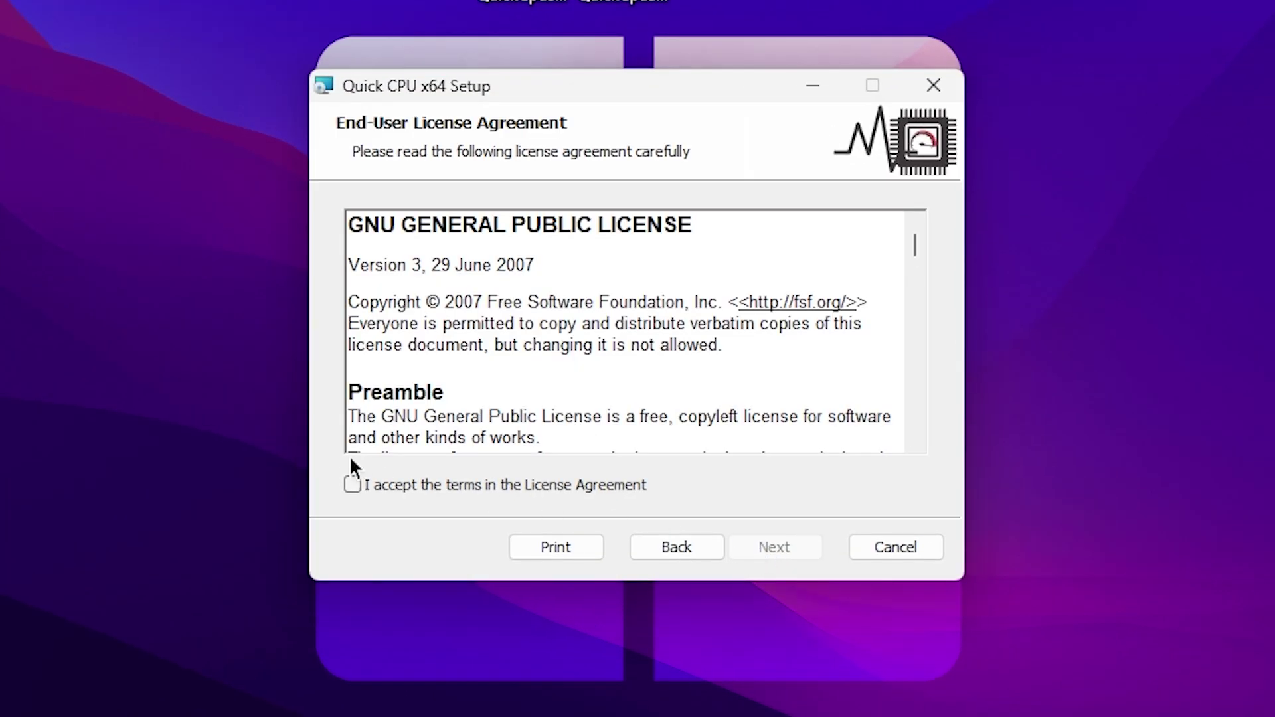
{"action": "left_click", "coordinate": [388, 486]}
{"action": "left_click", "coordinate": [777, 545]}
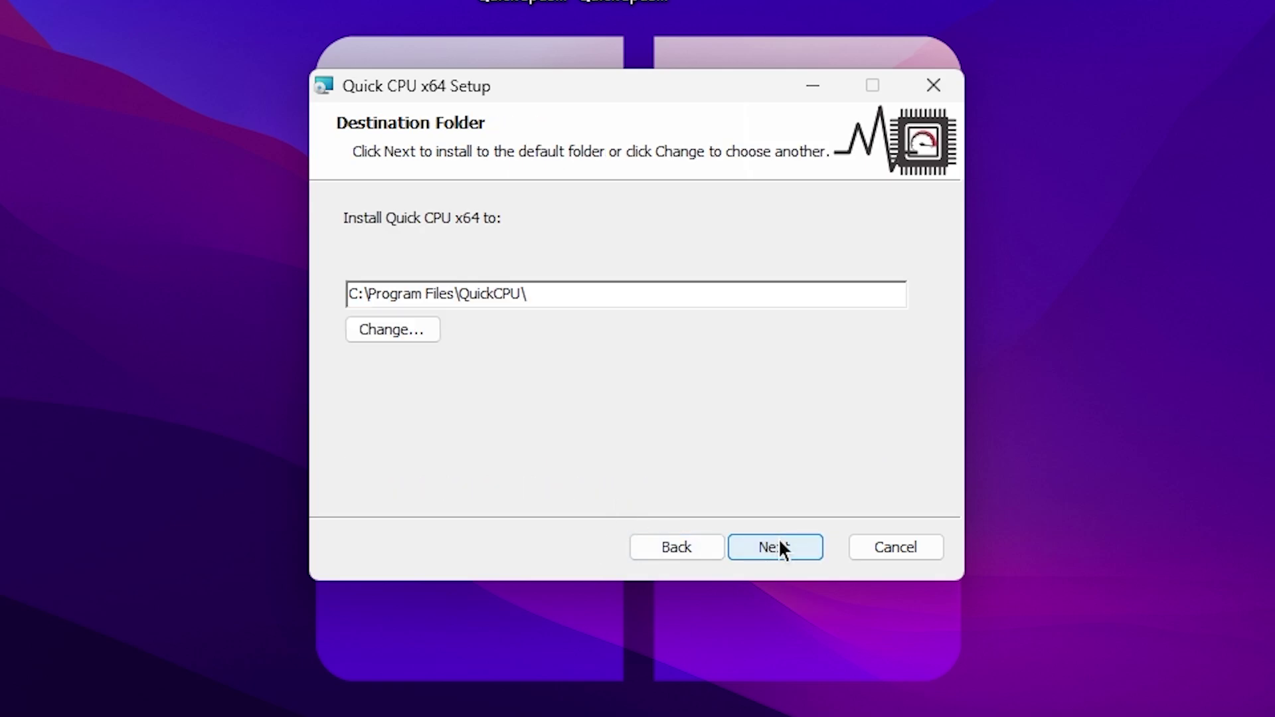
{"action": "left_click", "coordinate": [790, 551]}
{"action": "left_click", "coordinate": [782, 548]}
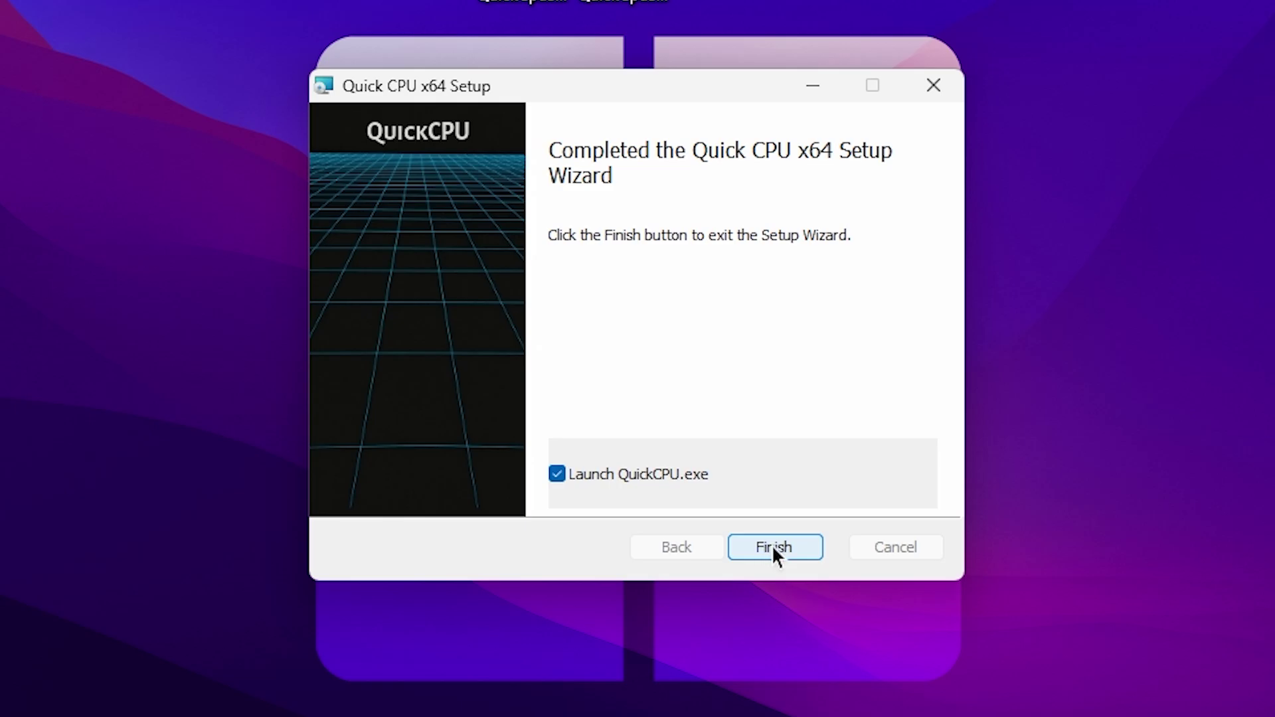
{"action": "left_click", "coordinate": [772, 545]}
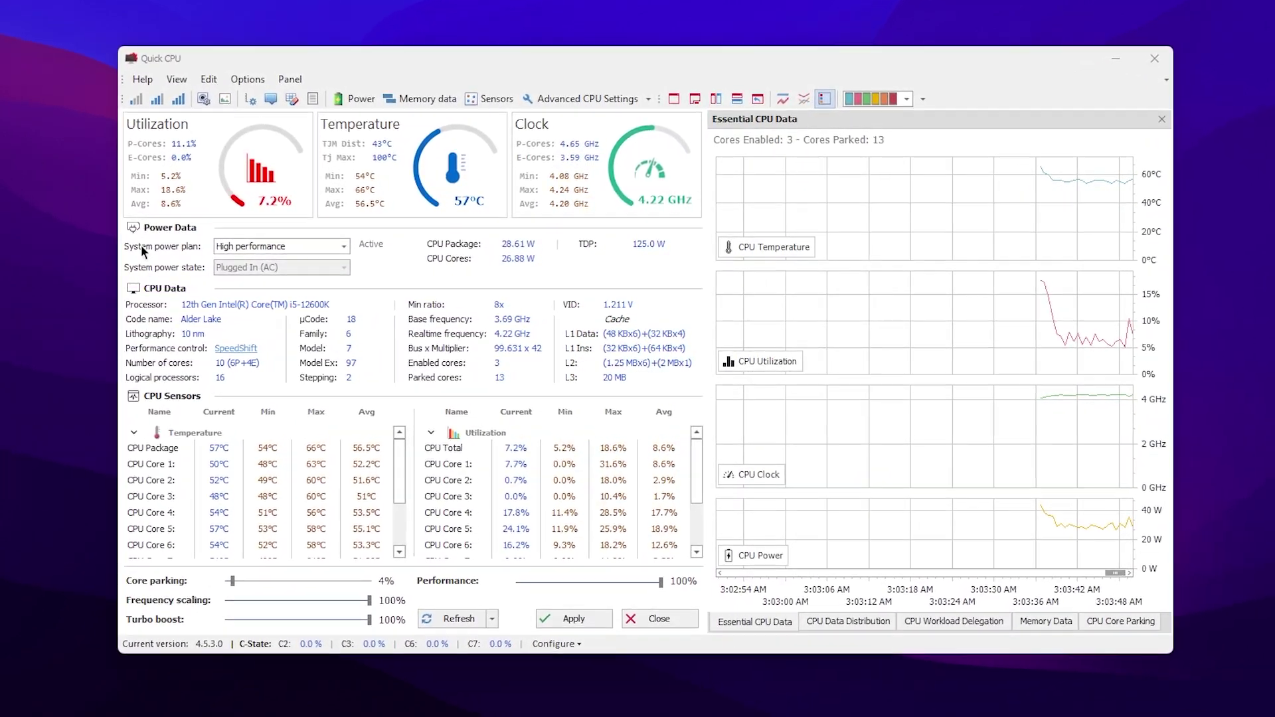
Step: Choose Ultimate Performance from Quick CPU's System power plan list
{"action": "left_click", "coordinate": [339, 246]}
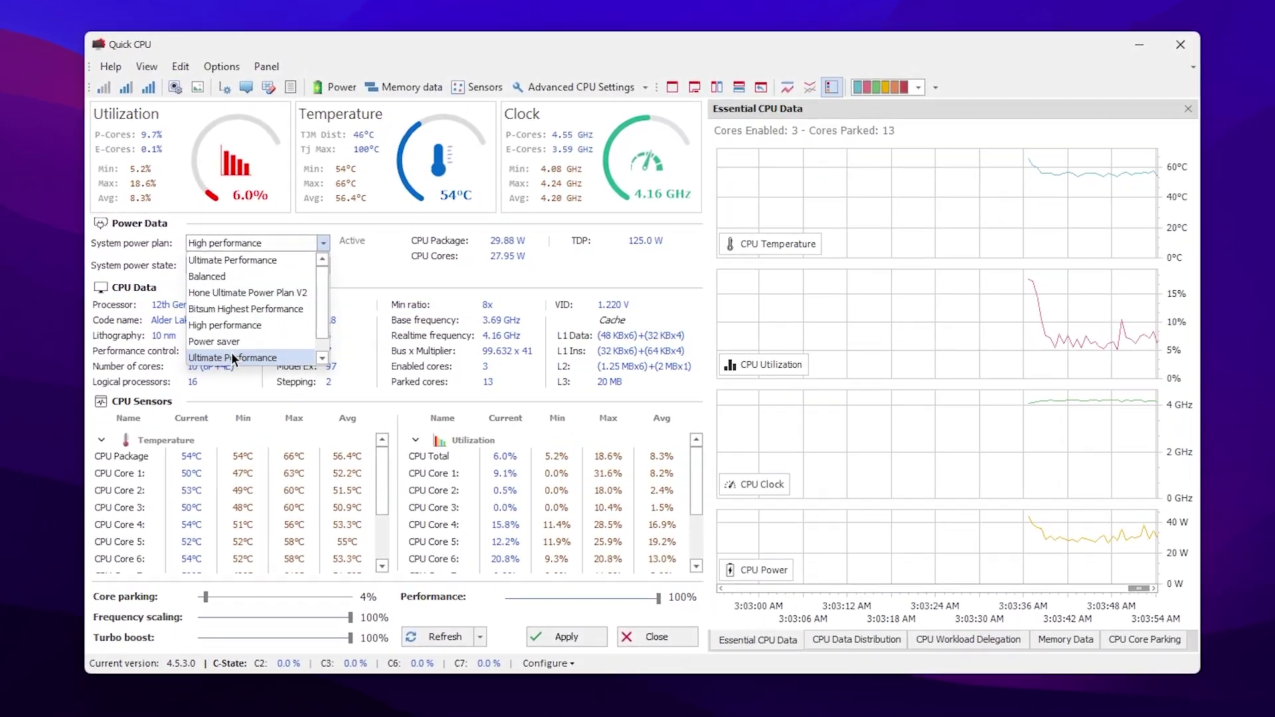
{"action": "left_click", "coordinate": [235, 357]}
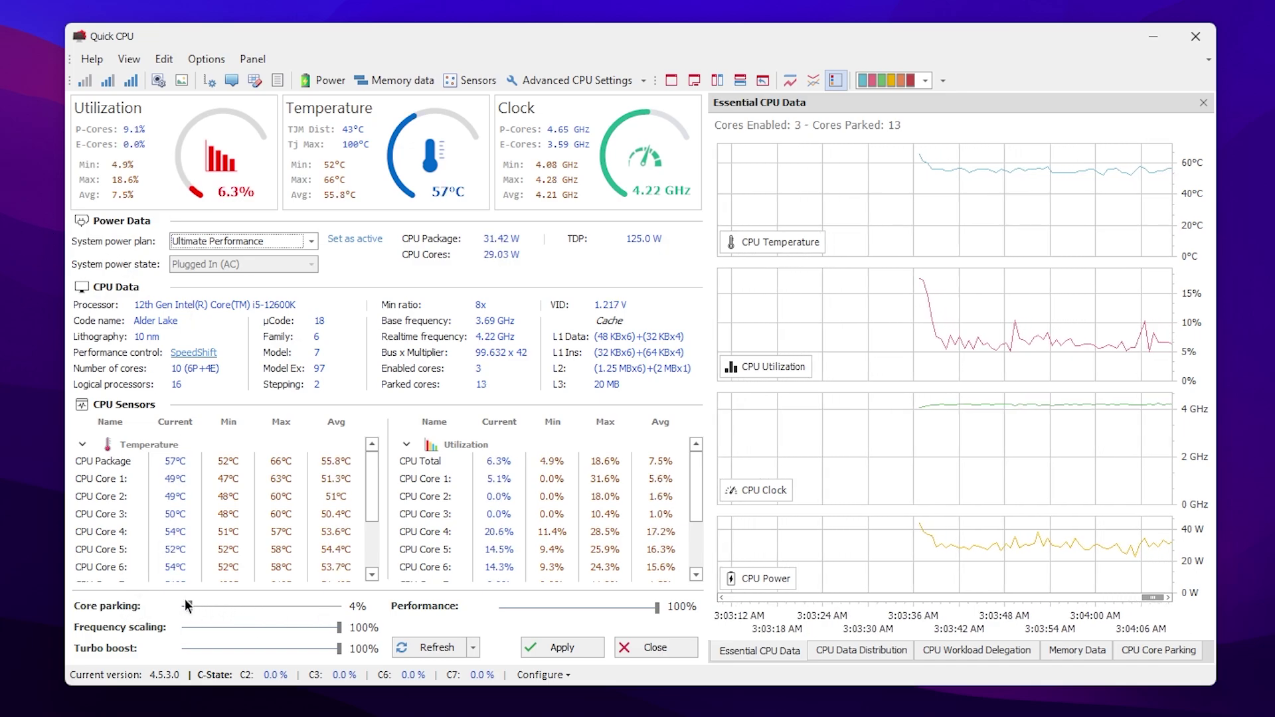
Step: Raise the Core parking slider to 100%, apply, and confirm the changes-applied message
{"action": "left_click_drag", "start_coordinate": [188, 605], "coordinate": [349, 603]}
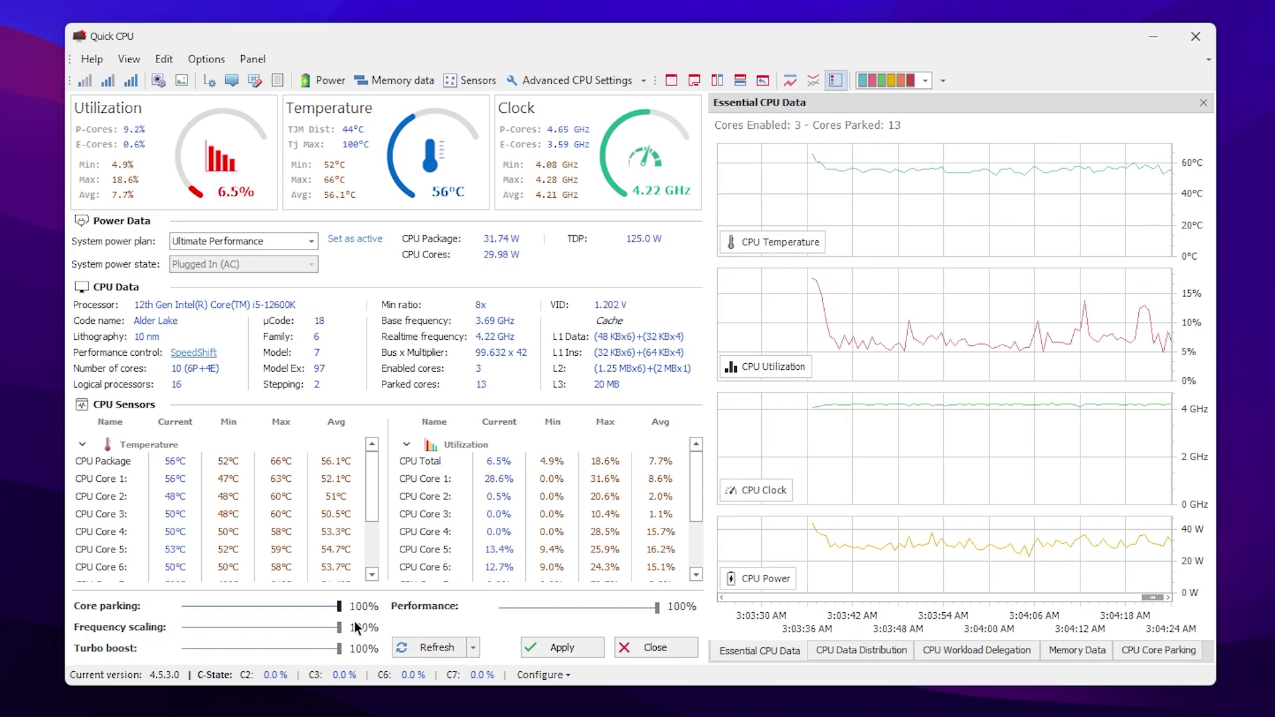
{"action": "left_click", "coordinate": [565, 648]}
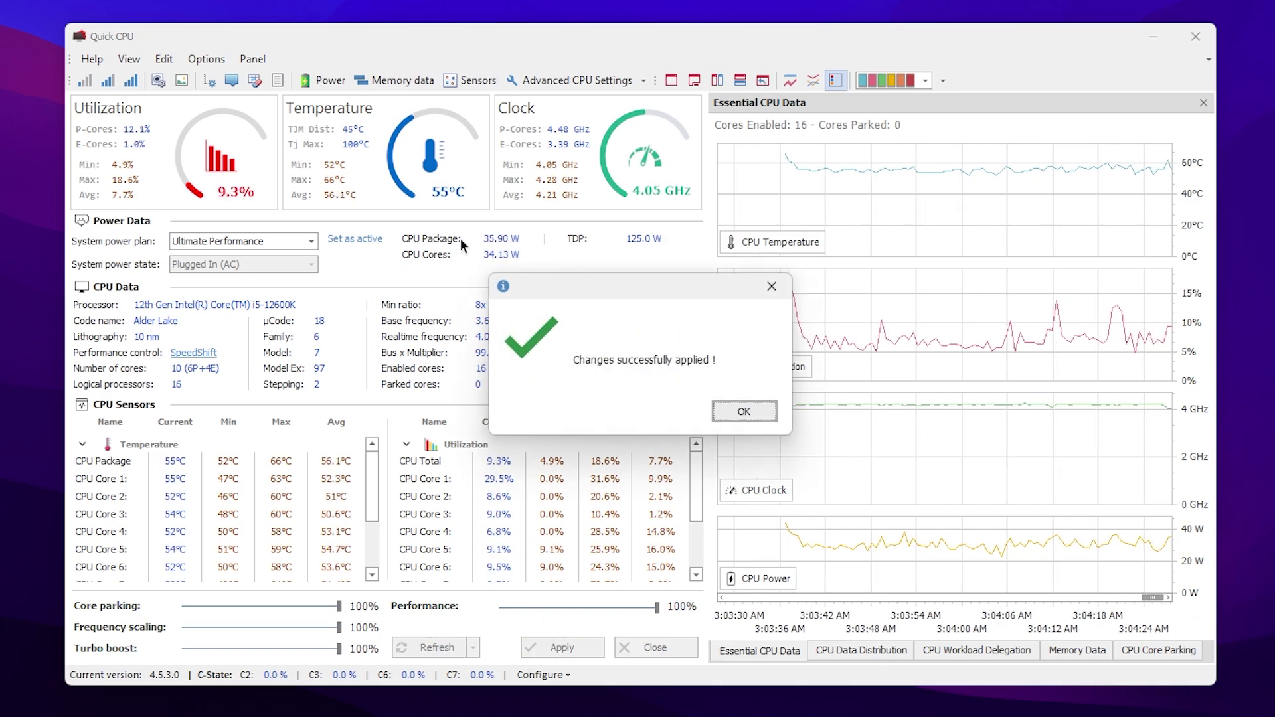
{"action": "left_click", "coordinate": [739, 409]}
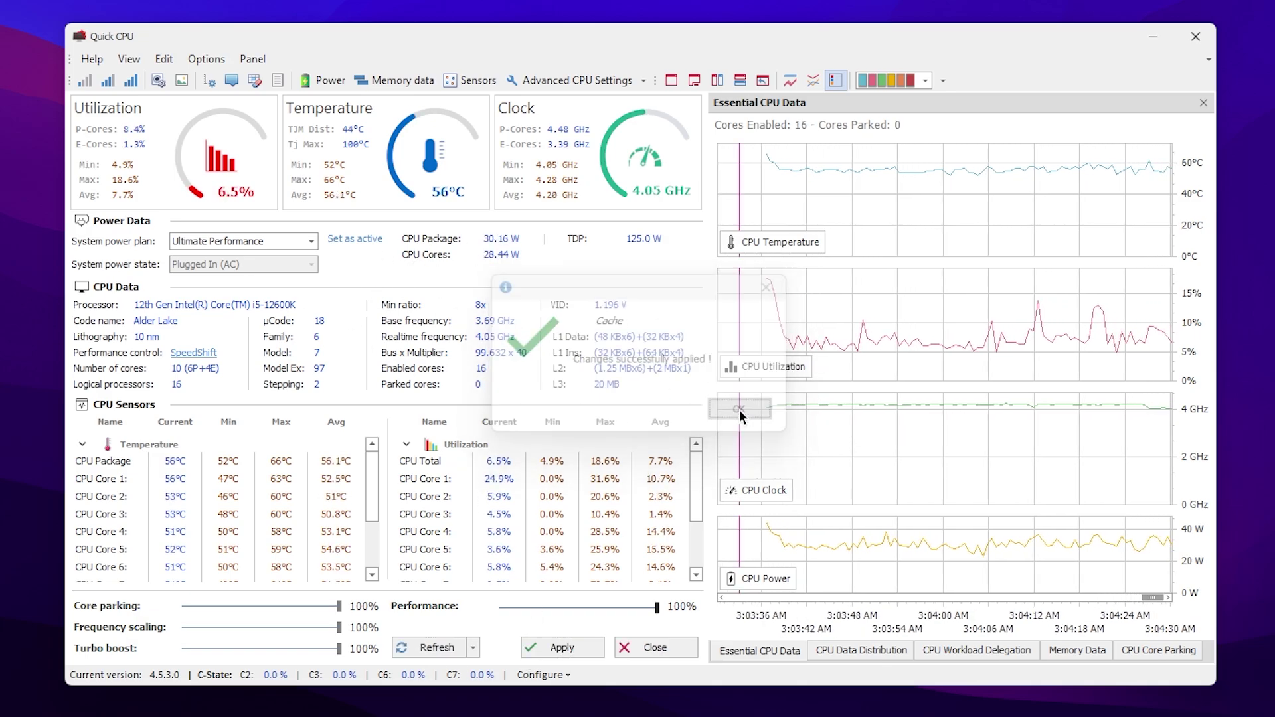
Step: Look over the Advanced Processor Settings (Turbo Boost, SpeedStep, C1E), then close that window
{"action": "left_click", "coordinate": [595, 85]}
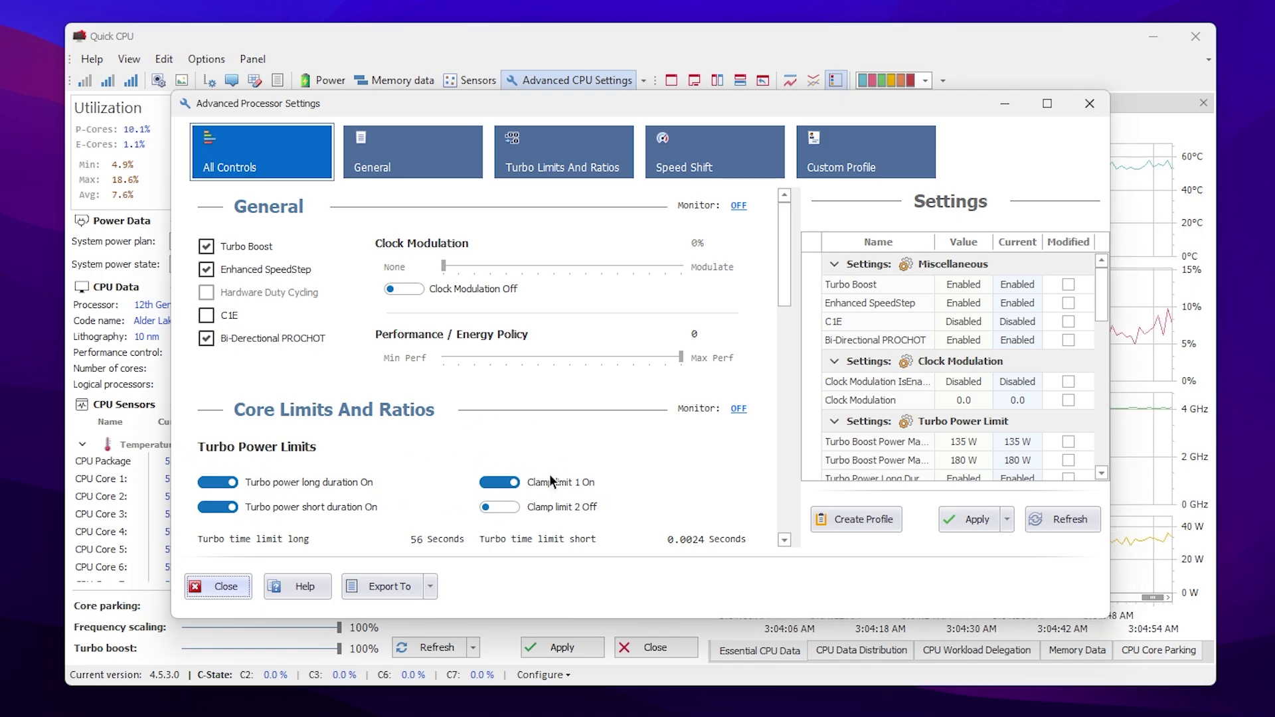
{"action": "left_click", "coordinate": [1092, 107]}
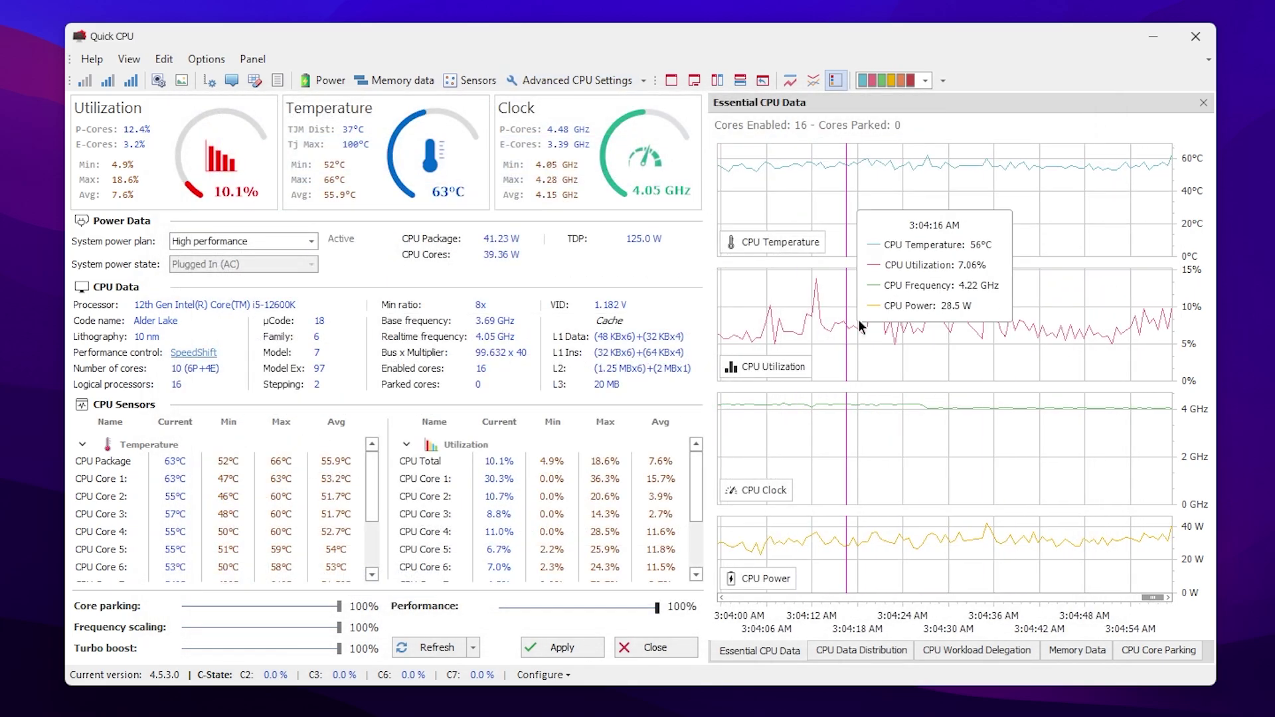
Step: Close Quick CPU and open Task Manager from the taskbar on its Performance page
{"action": "left_click", "coordinate": [1196, 37]}
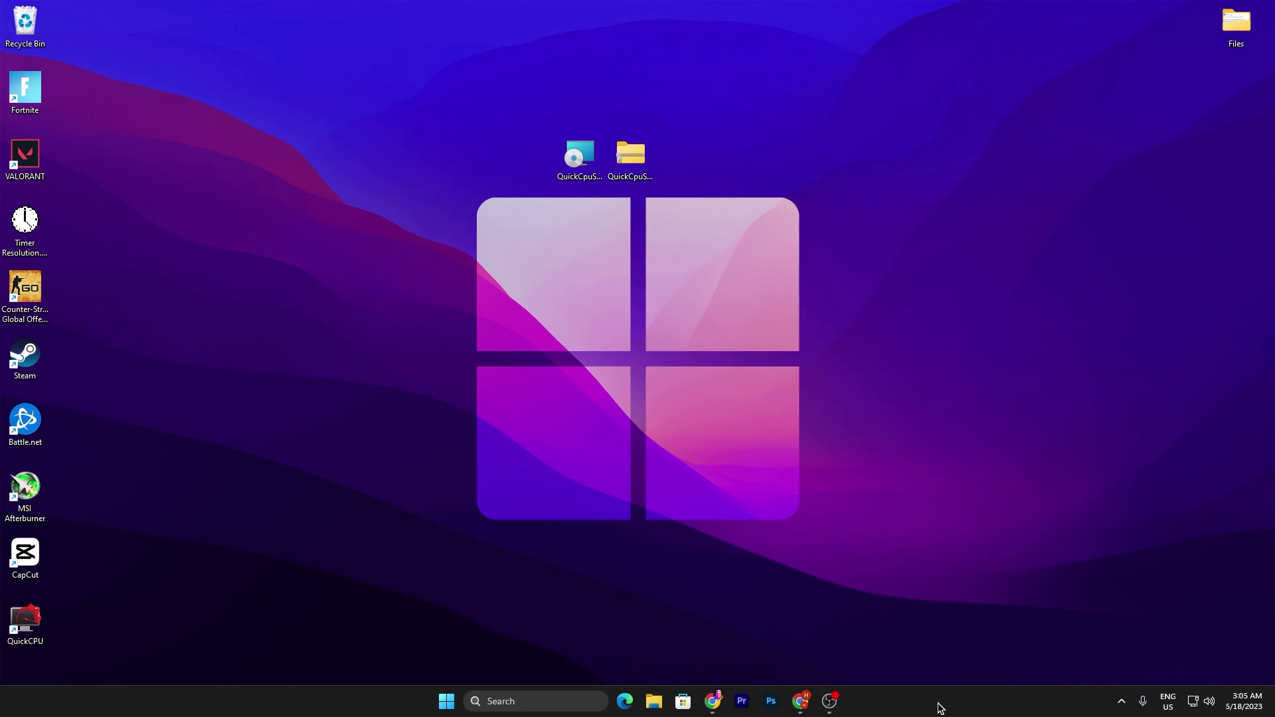
{"action": "right_click", "coordinate": [940, 706]}
{"action": "left_click", "coordinate": [981, 651]}
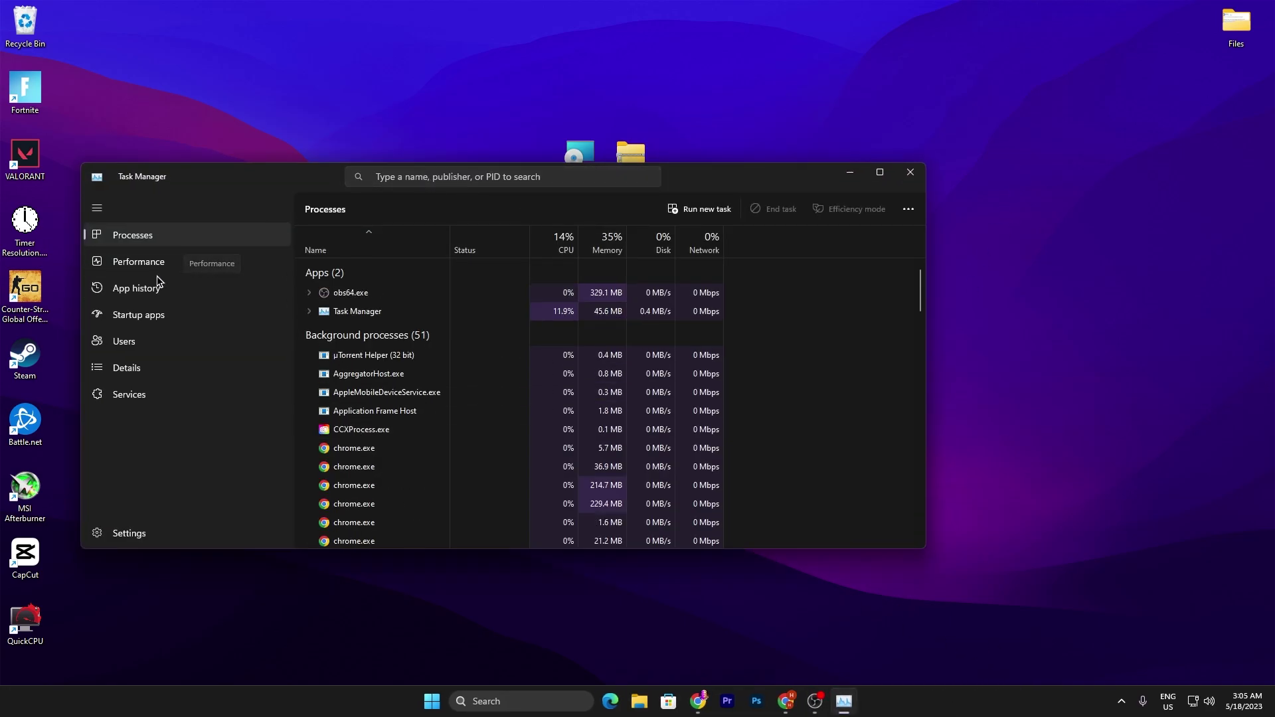
{"action": "left_click", "coordinate": [133, 267]}
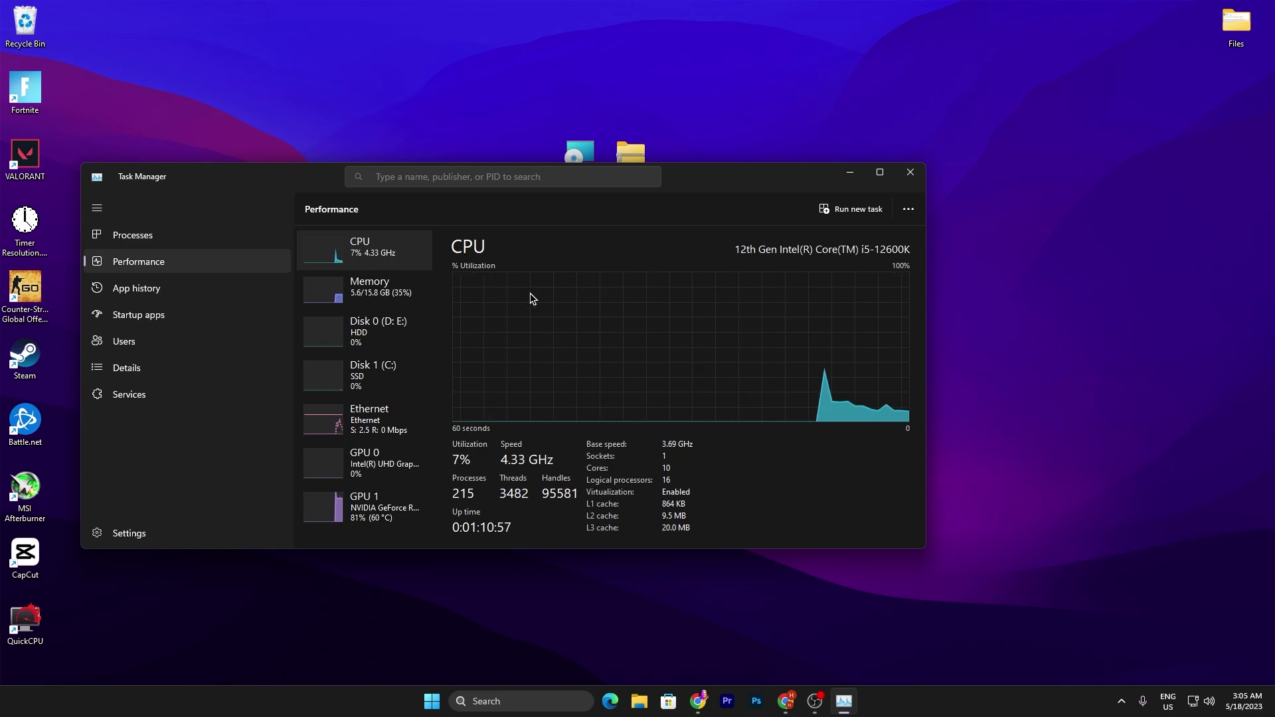
Step: Disable Rainmeter.exe and uTorrent.exe in Task Manager's Startup apps list
{"action": "left_click", "coordinate": [152, 321]}
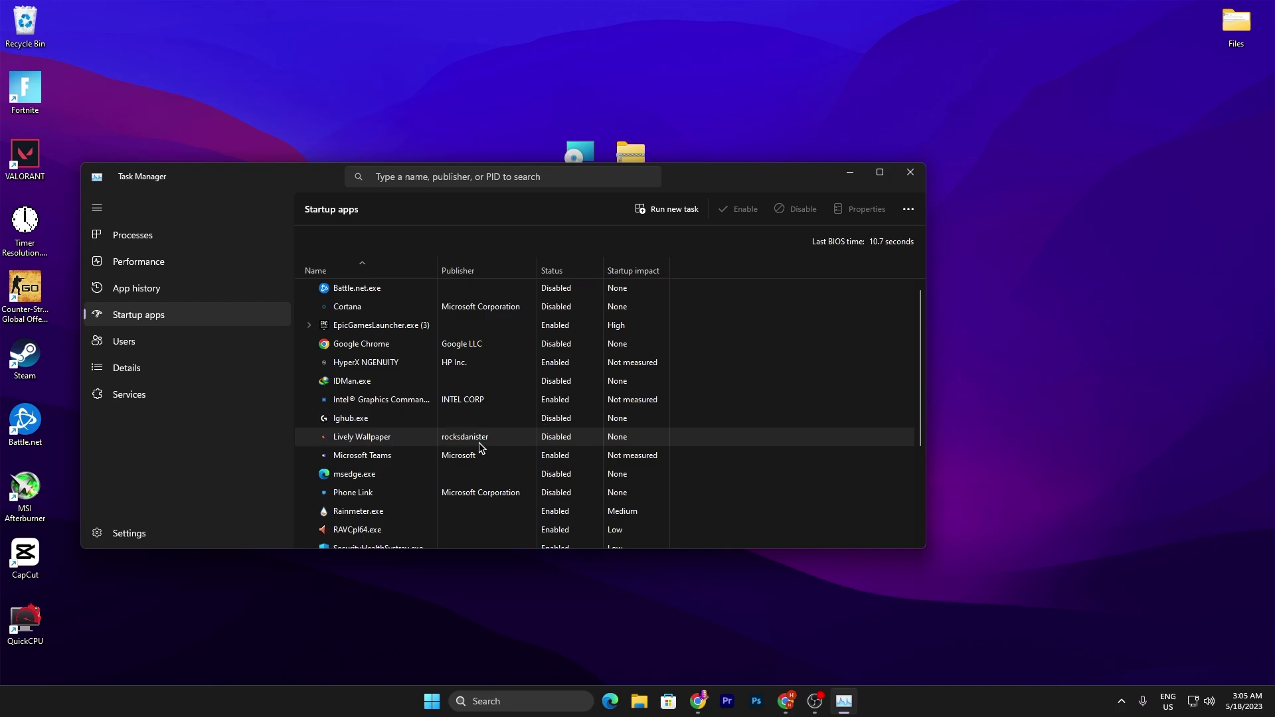
{"action": "scroll", "coordinate": [481, 447], "scroll_direction": "down", "scroll_amount": 2}
{"action": "right_click", "coordinate": [378, 452]}
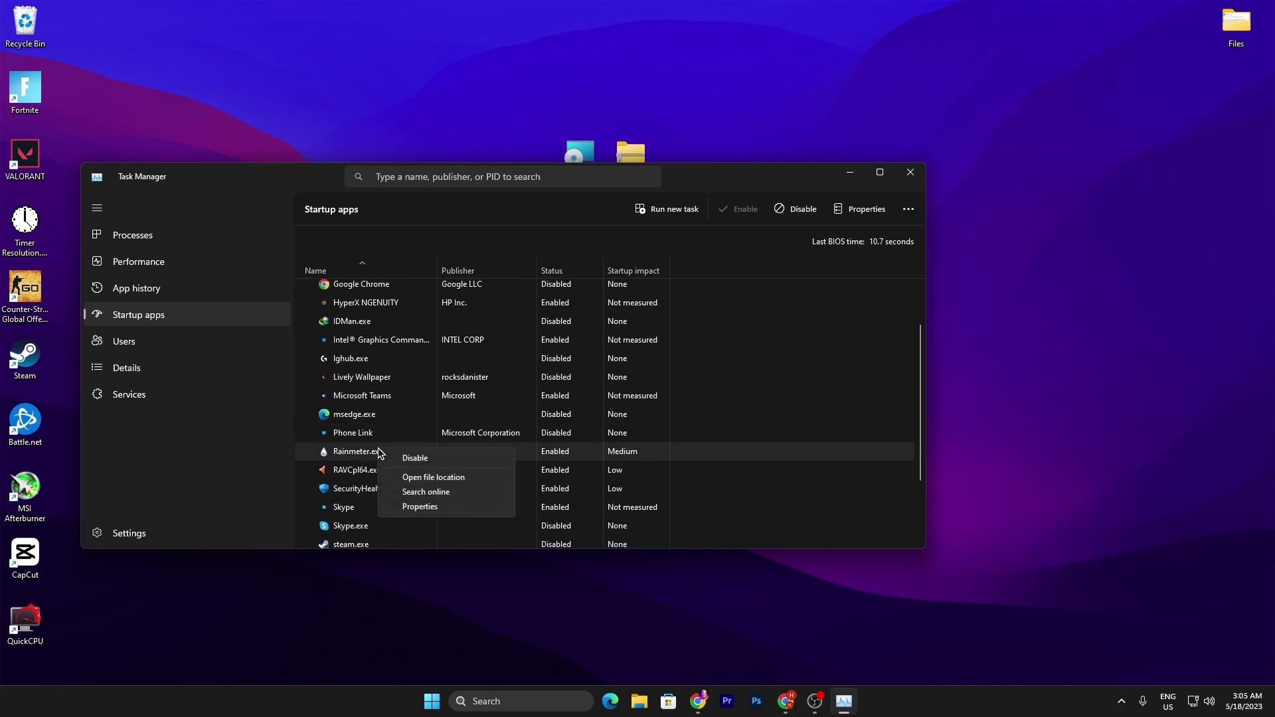
{"action": "left_click", "coordinate": [429, 455]}
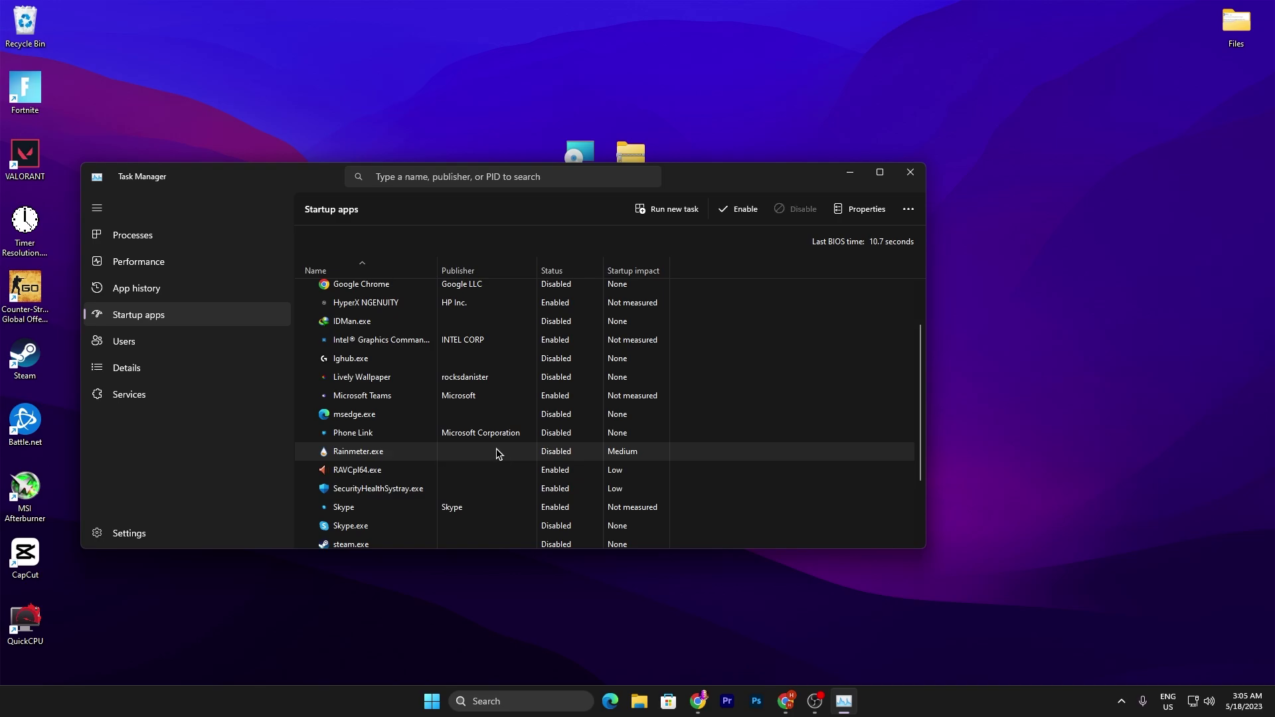
{"action": "scroll", "coordinate": [495, 442], "scroll_direction": "down", "scroll_amount": 3}
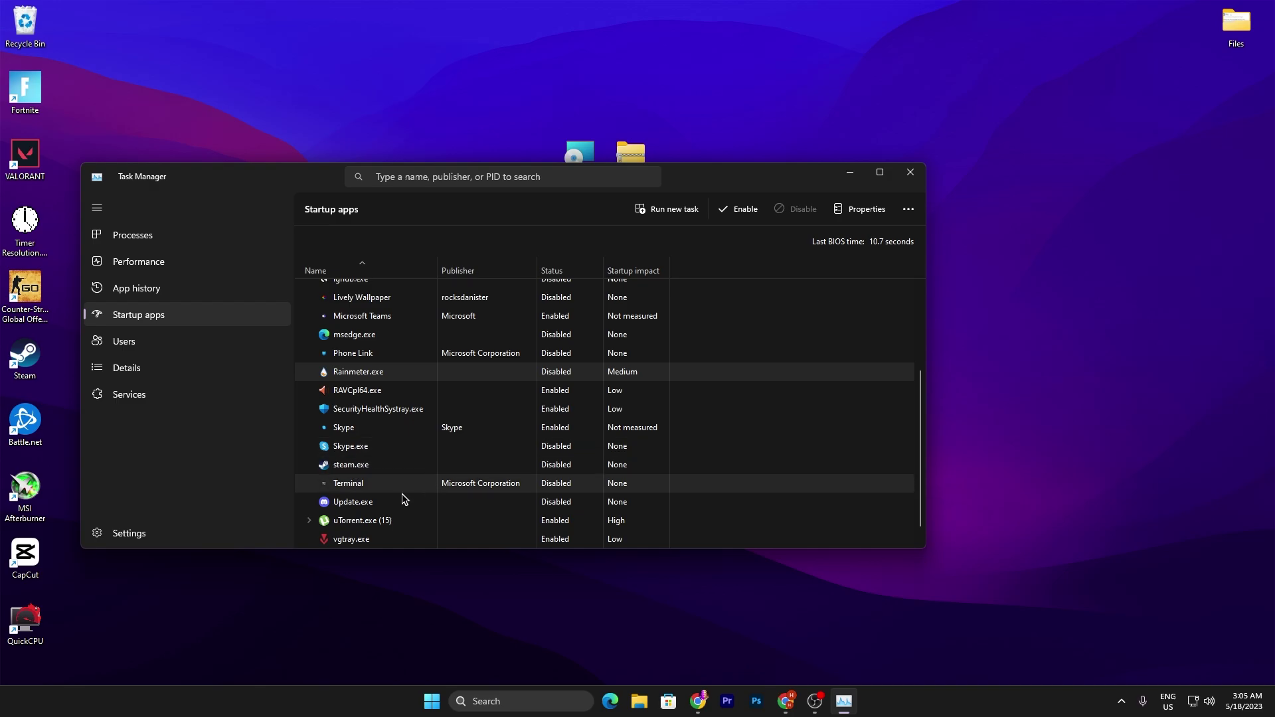
{"action": "right_click", "coordinate": [359, 520]}
{"action": "left_click", "coordinate": [385, 541]}
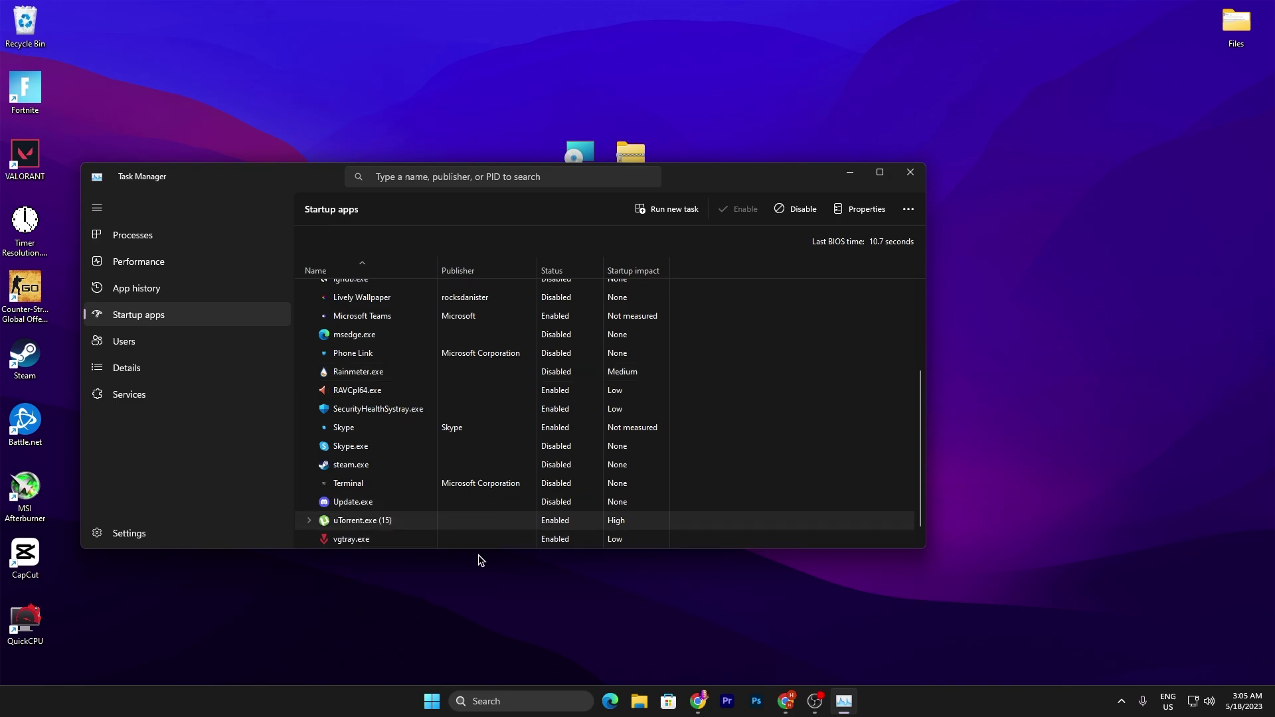
Step: Close Task Manager, leaving the desktop with the Quick CPU setup files
{"action": "left_click", "coordinate": [911, 172]}
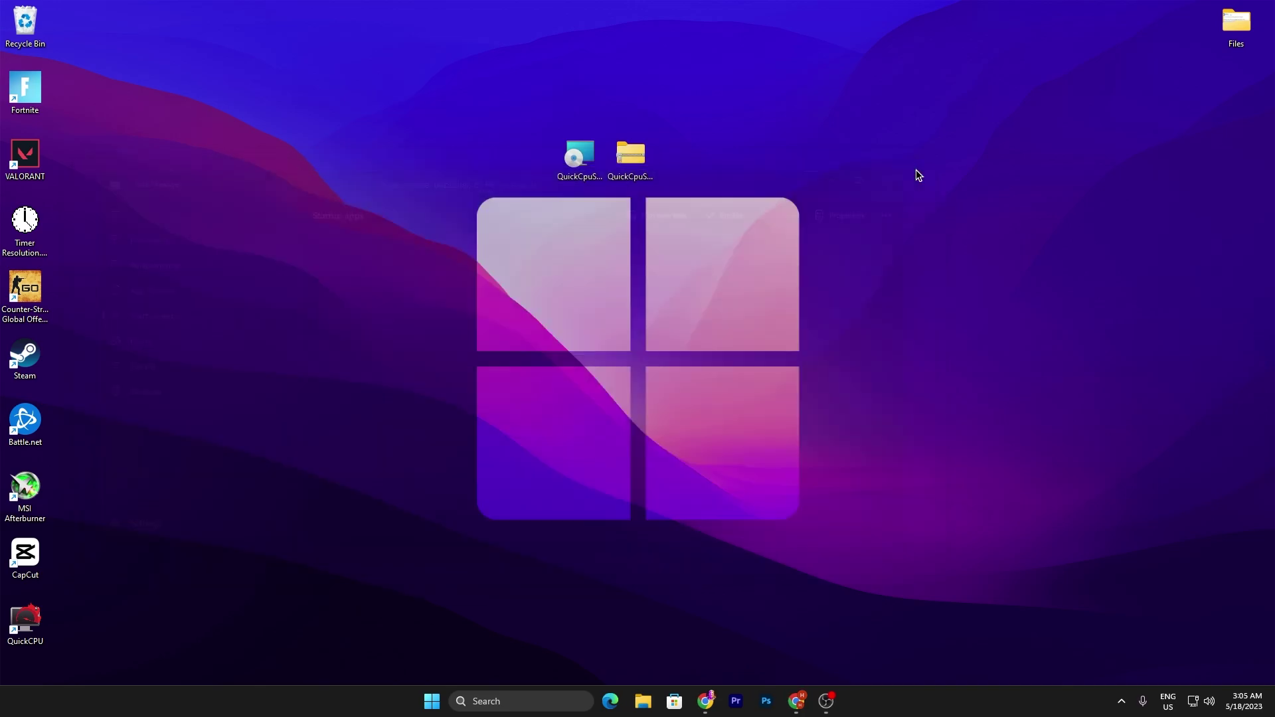